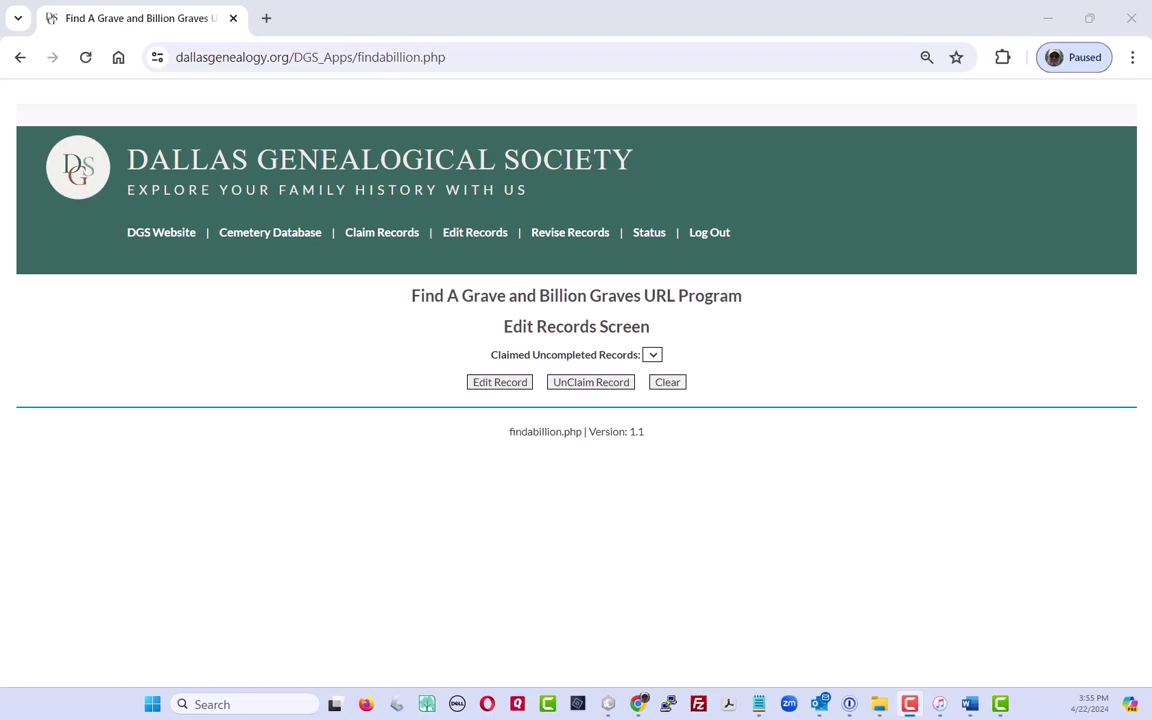
- Bring the Oakland Examples.docx document in Word to the front
{"action": "left_click", "coordinate": [969, 704]}
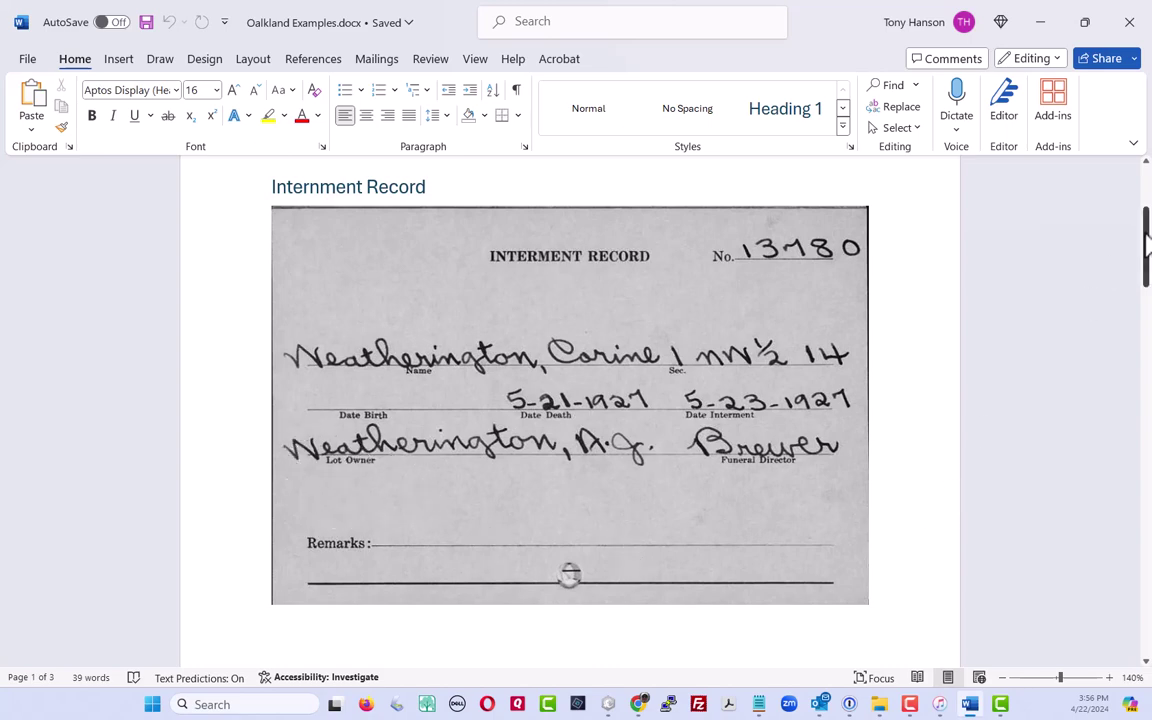
- Review the example Interment Record, Lot Record and Register Sheet pages, then go back to the Edit Records screen
{"action": "left_click_drag", "start_coordinate": [1147, 240], "coordinate": [1147, 380]}
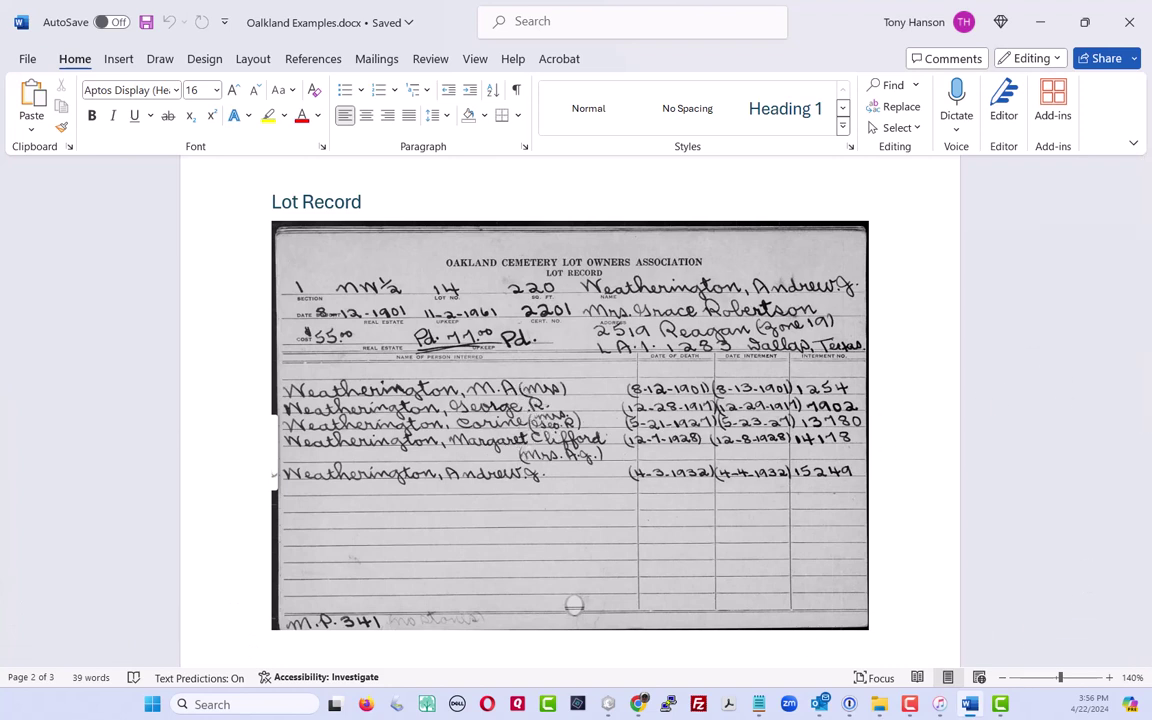
{"action": "left_click_drag", "start_coordinate": [1145, 386], "coordinate": [1134, 540]}
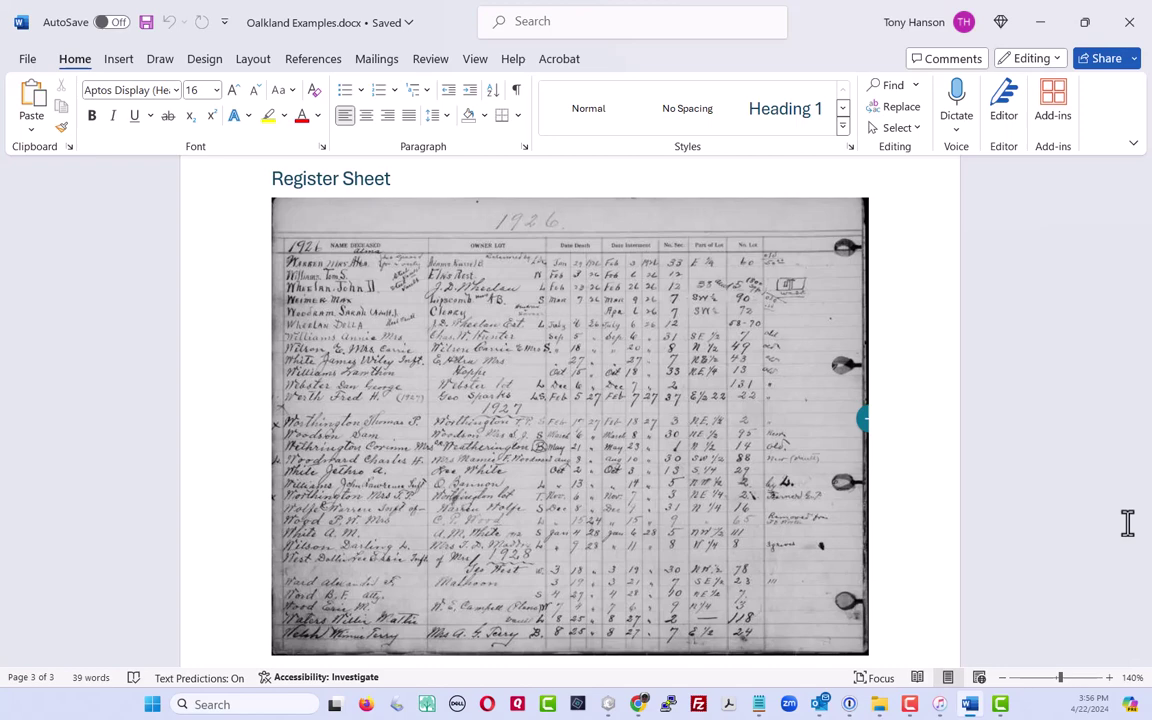
{"action": "left_click", "coordinate": [1041, 28]}
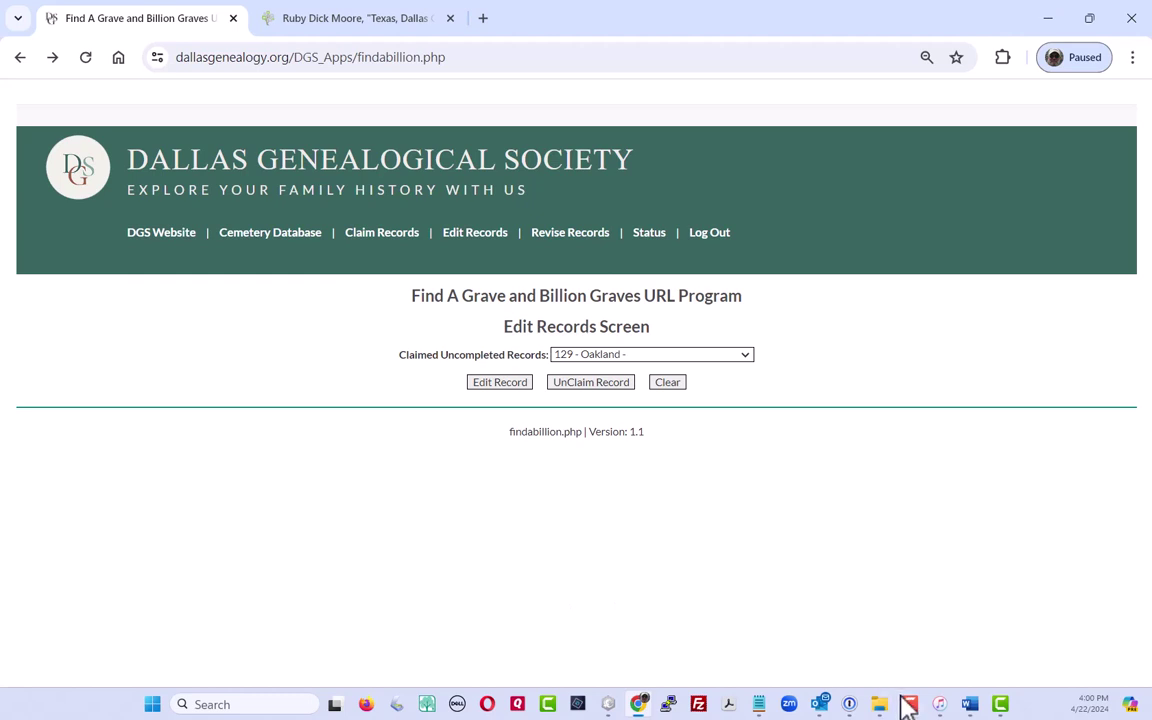
- Open record 129 - Oakland and search FamilySearch's Oakland collection, which returns 7 interment card matches
{"action": "left_click", "coordinate": [491, 384]}
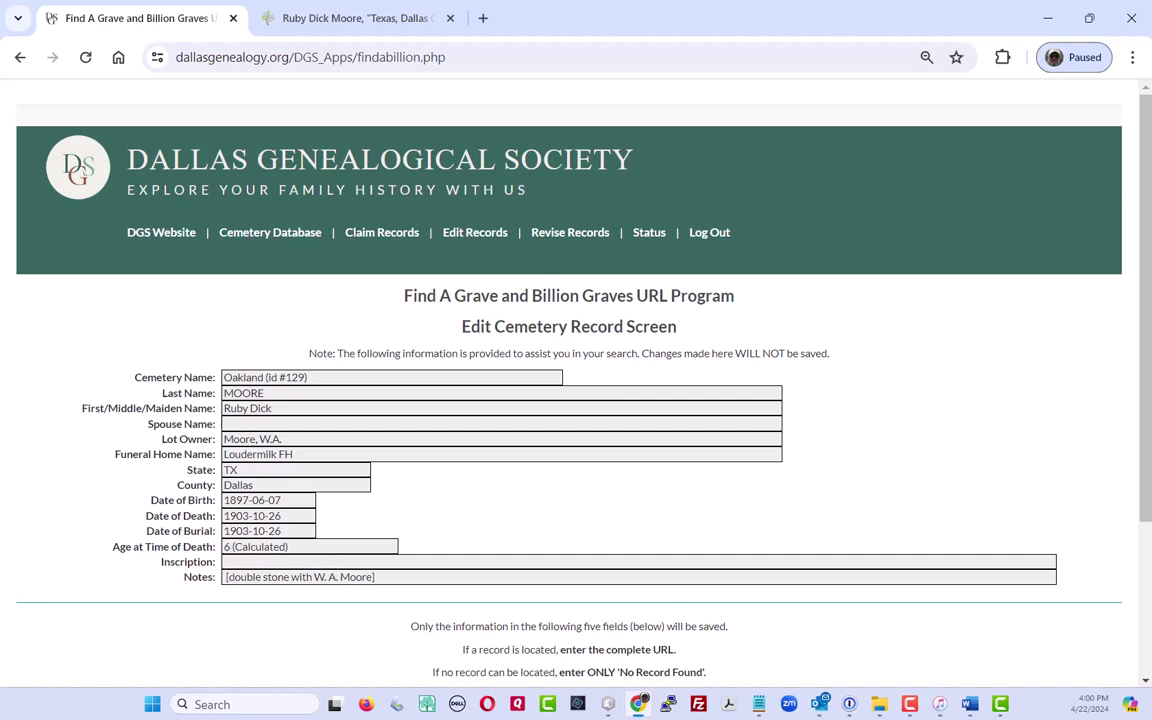
{"action": "scroll", "coordinate": [62, 502], "scroll_direction": "down", "scroll_amount": 3}
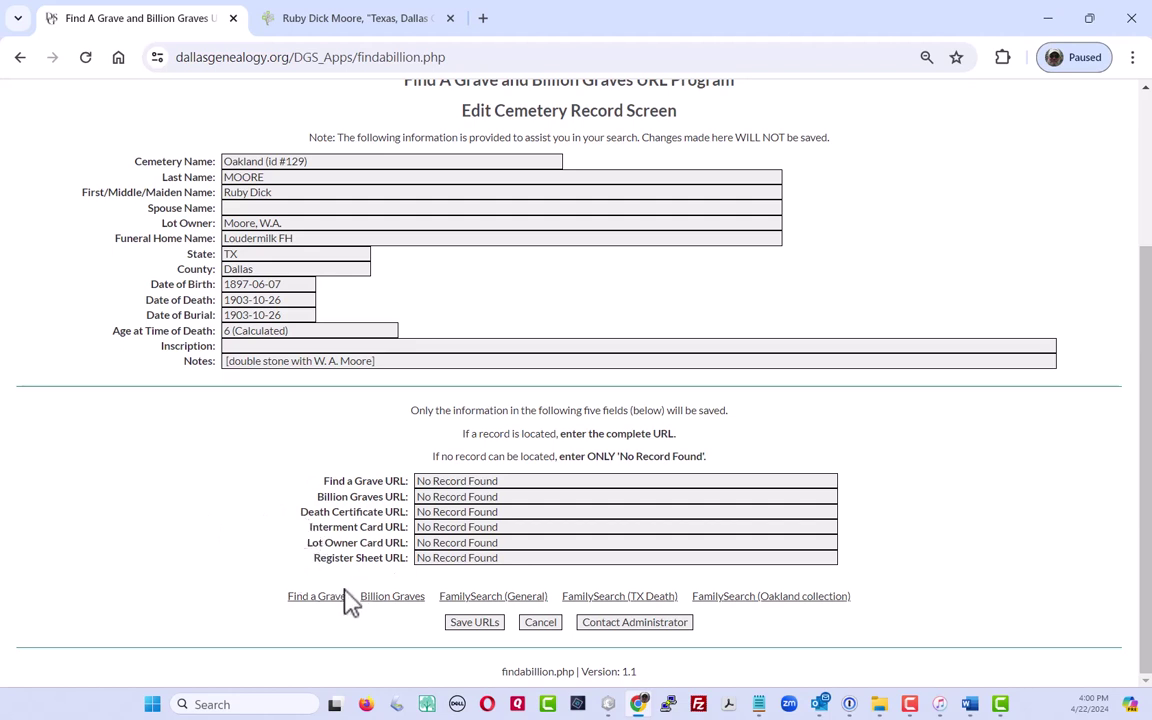
{"action": "left_click", "coordinate": [790, 600]}
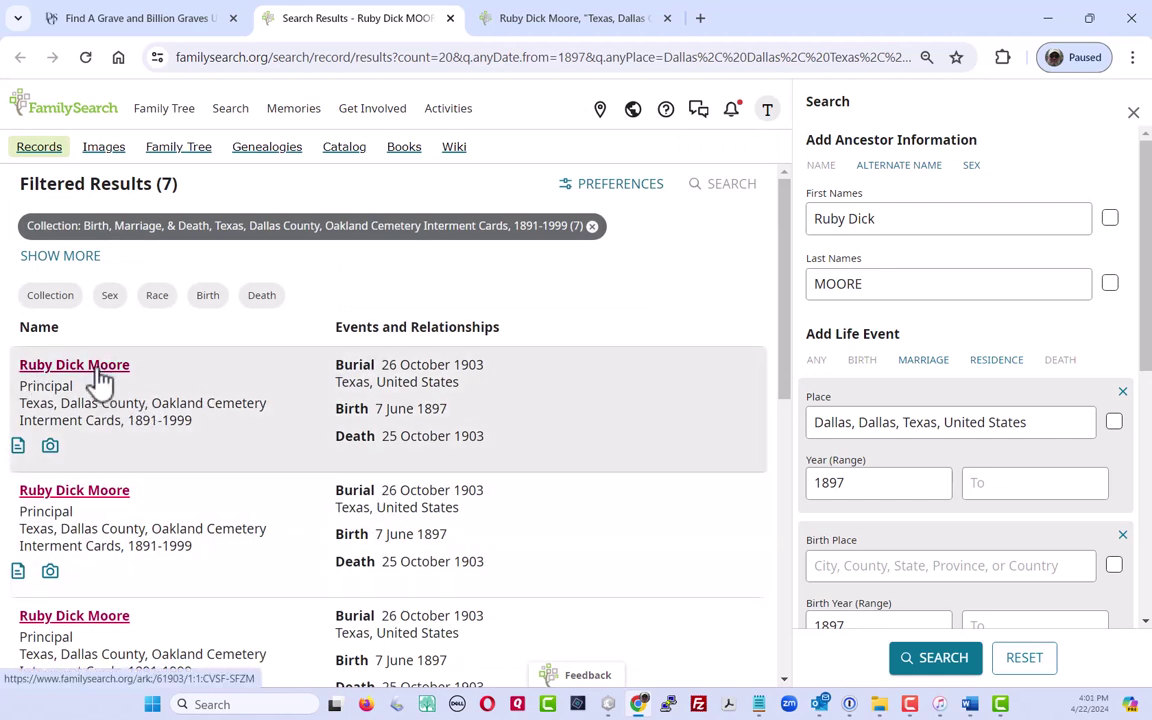
{"action": "left_click", "coordinate": [98, 368]}
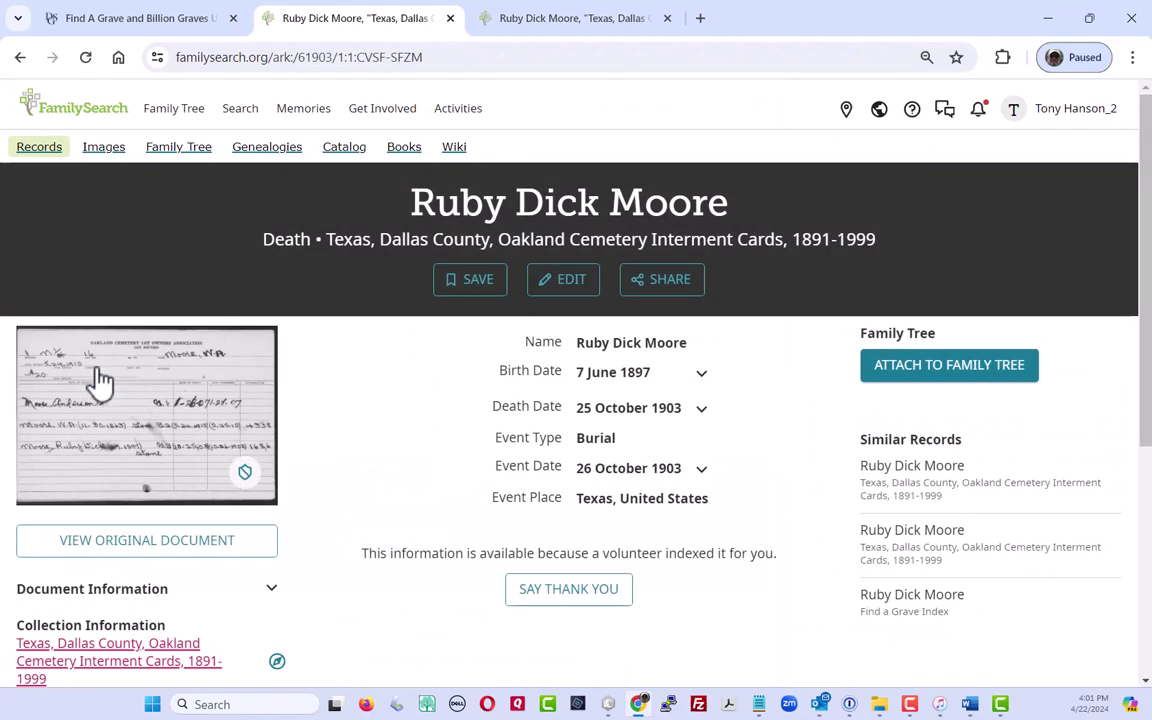
{"action": "left_click", "coordinate": [118, 390]}
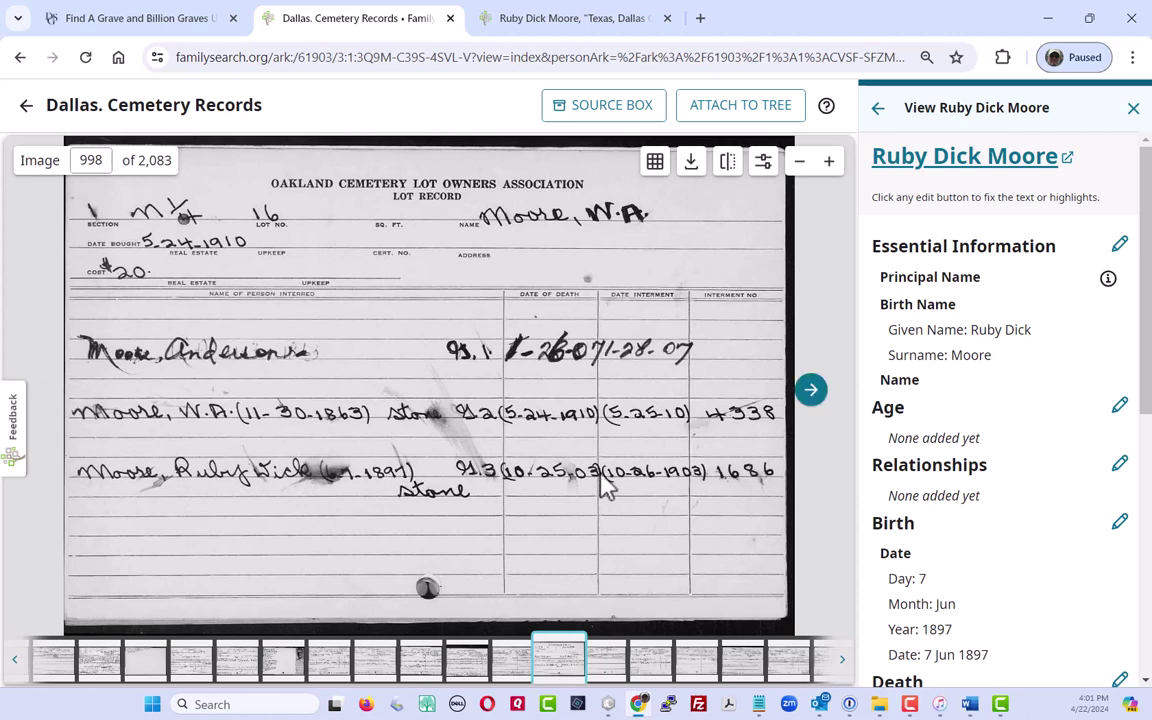
{"action": "left_click", "coordinate": [19, 60]}
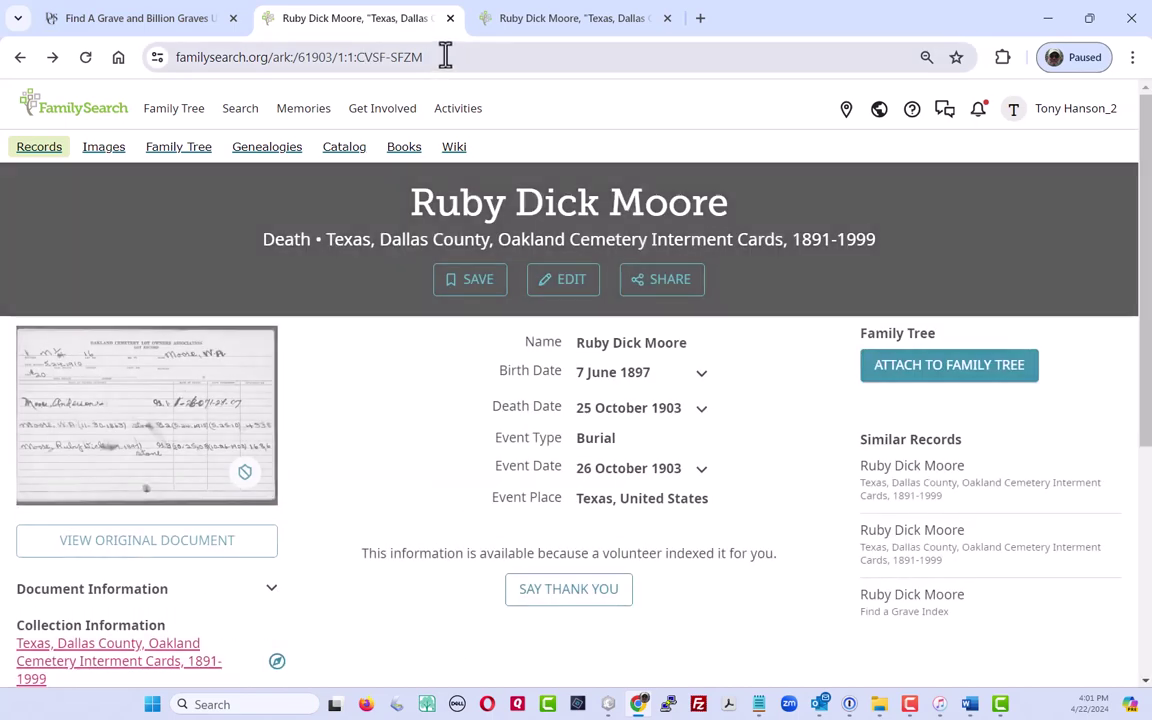
{"action": "left_click_drag", "start_coordinate": [442, 56], "coordinate": [136, 53]}
{"action": "key", "text": "ctrl+c"}
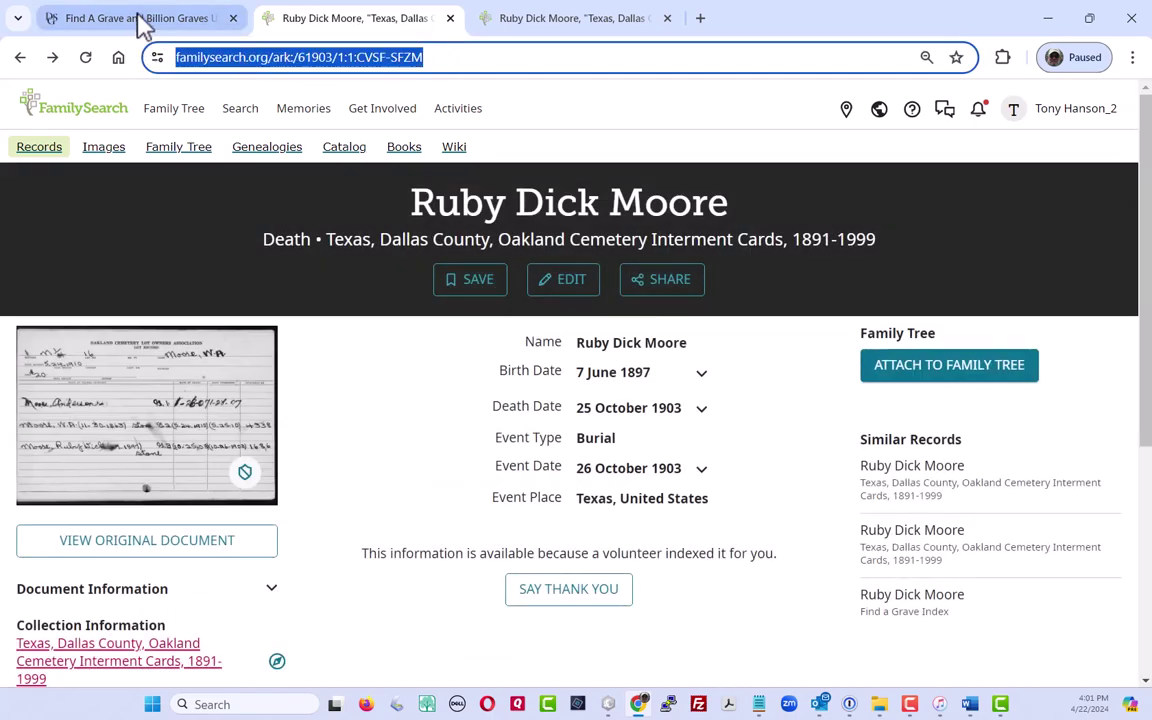
- Replace 'No Record Found' in Lot Owner Card URL with the copied FamilySearch record link
{"action": "left_click", "coordinate": [141, 20]}
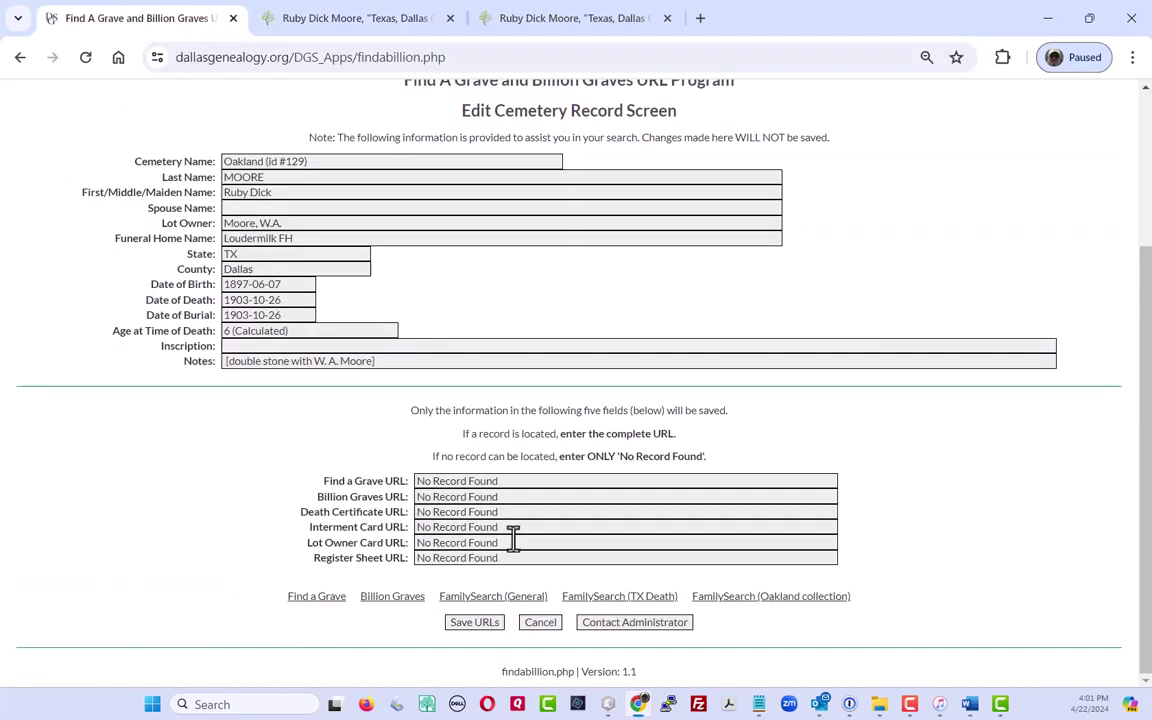
{"action": "left_click_drag", "start_coordinate": [512, 543], "coordinate": [400, 541]}
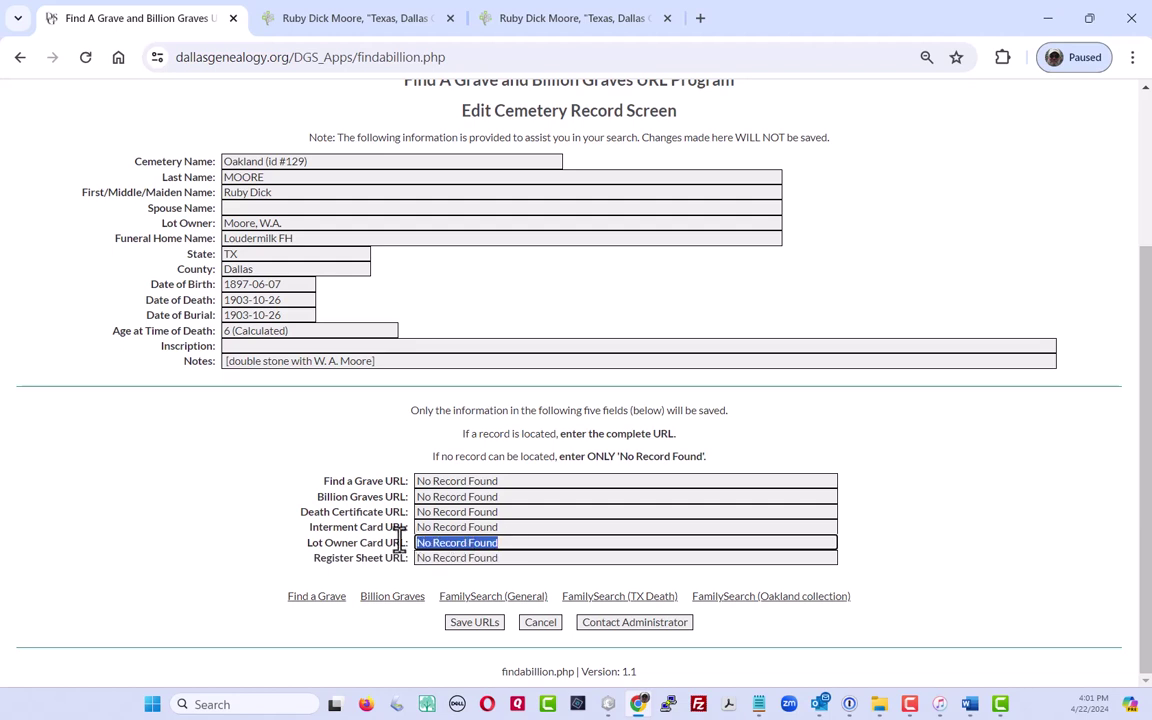
{"action": "key", "text": "Delete"}
{"action": "key", "text": "ctrl+v"}
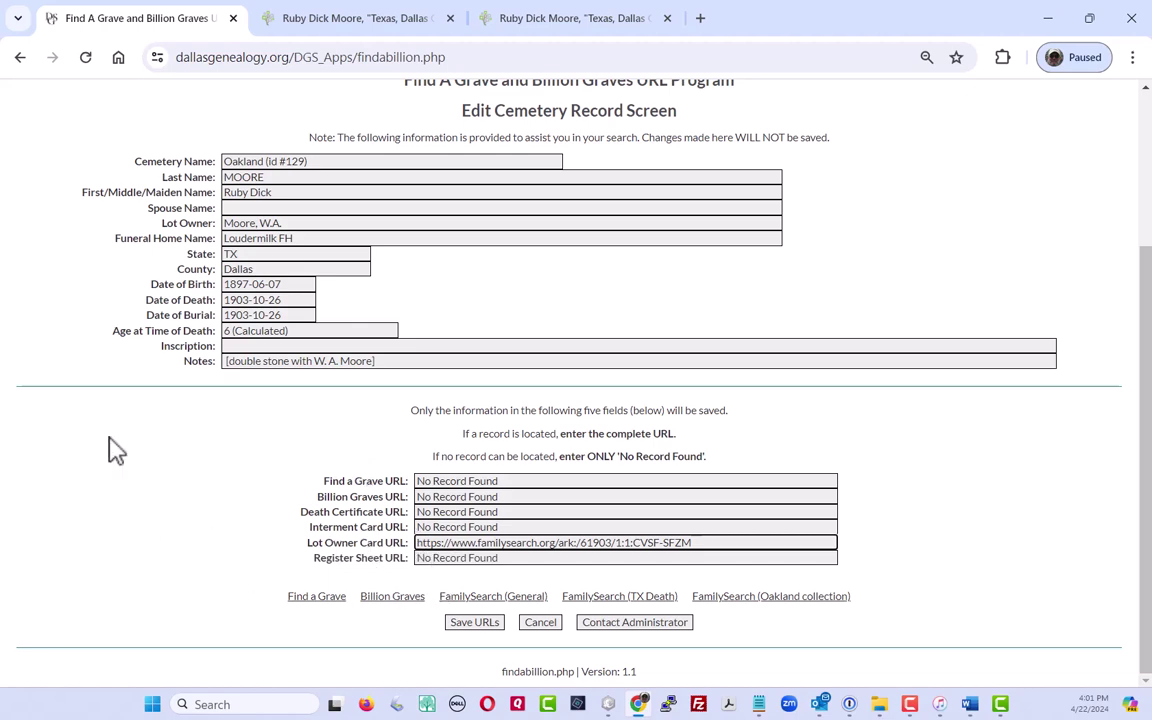
{"action": "left_click", "coordinate": [378, 30]}
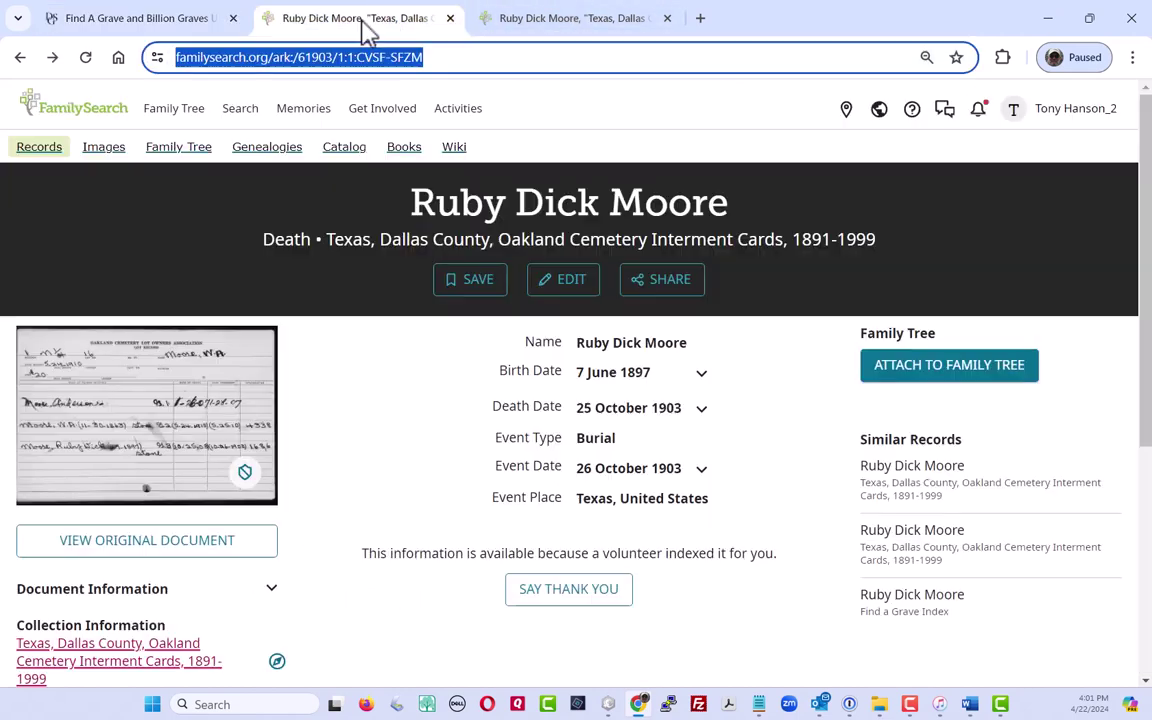
{"action": "left_click", "coordinate": [20, 58]}
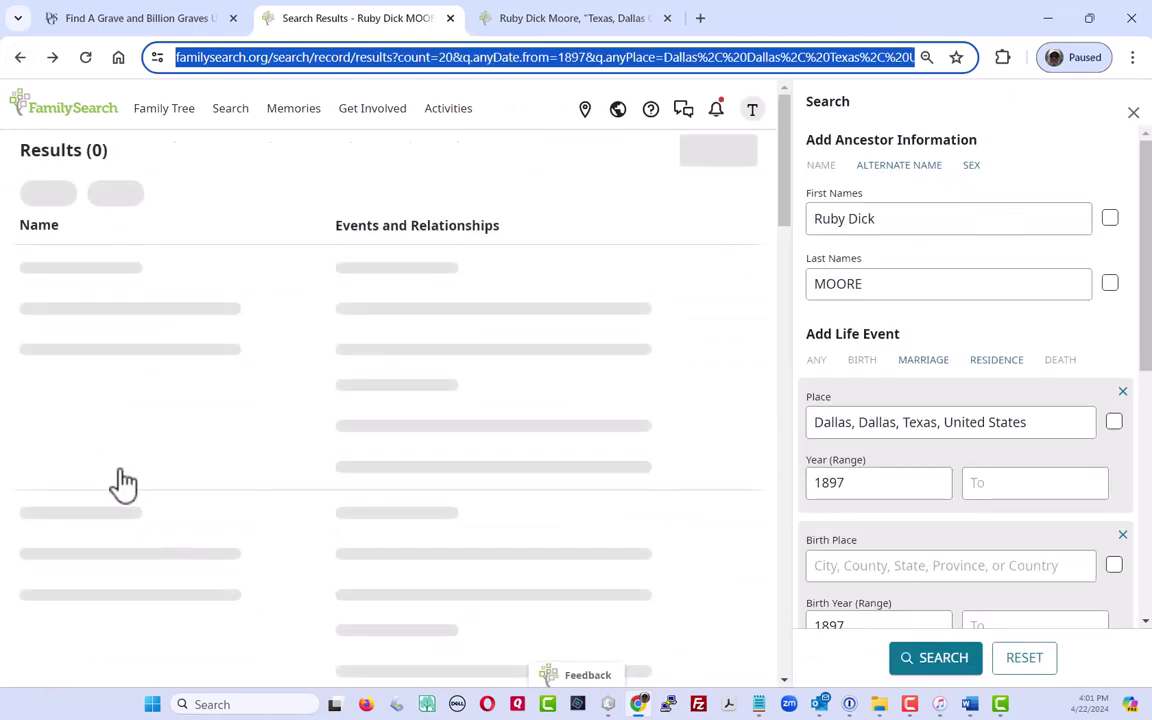
{"action": "left_click", "coordinate": [98, 506]}
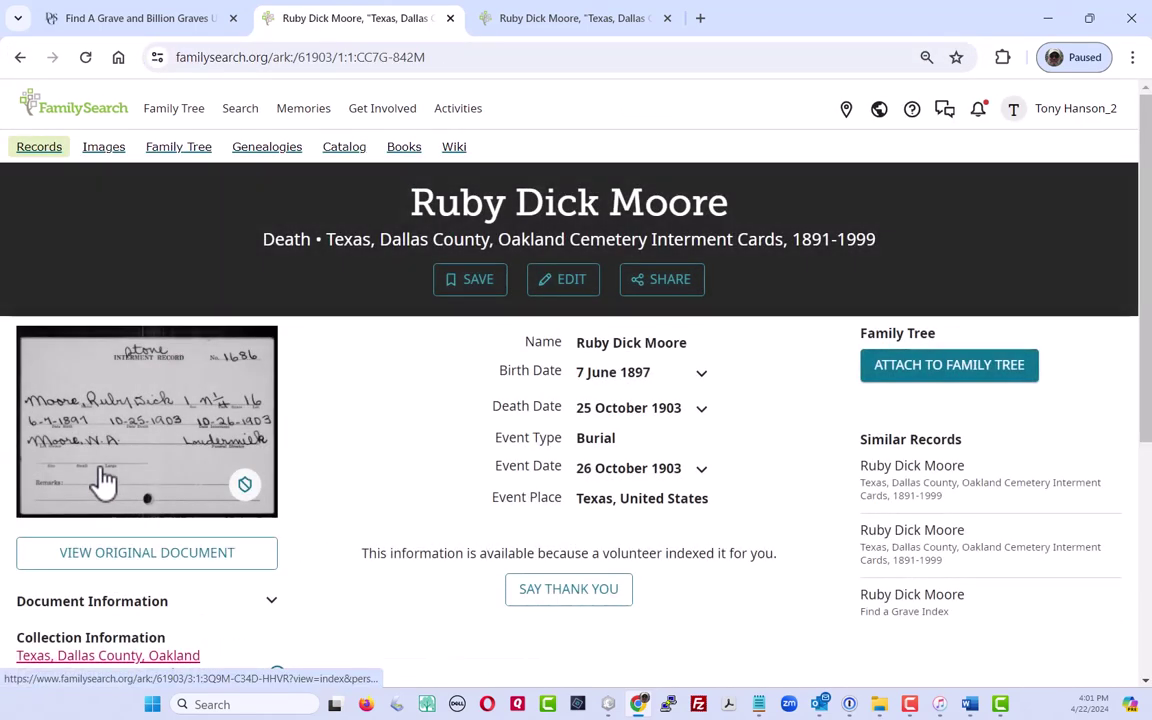
{"action": "left_click", "coordinate": [116, 417]}
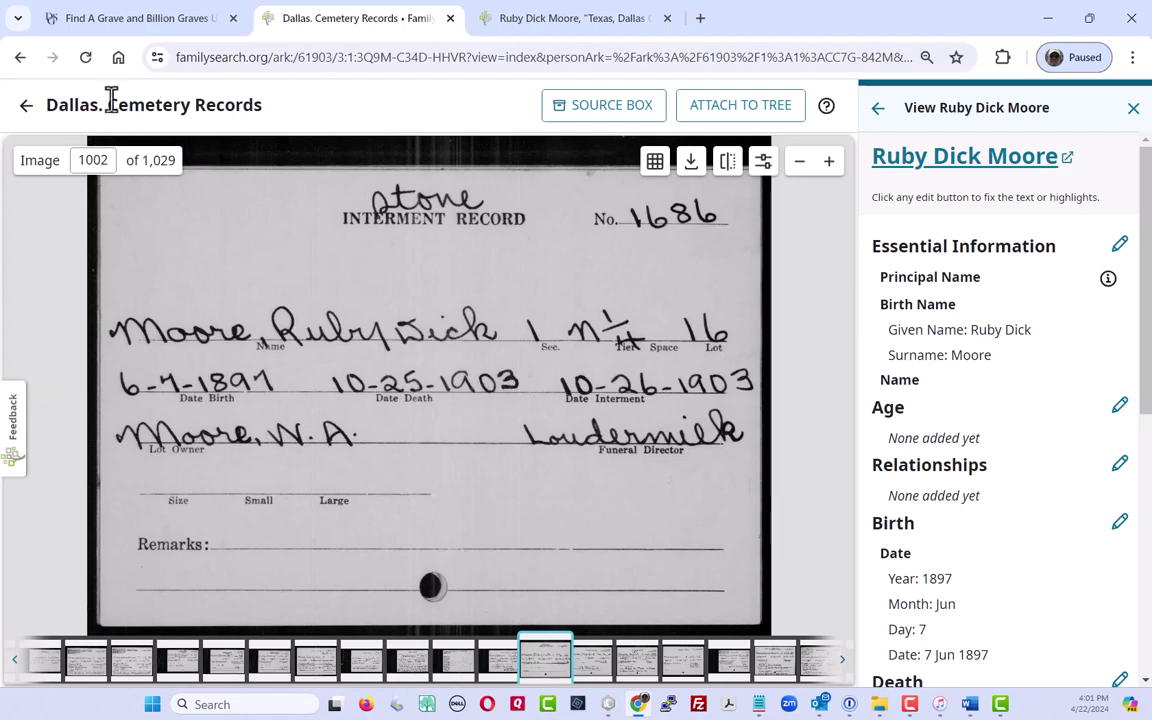
{"action": "left_click", "coordinate": [20, 57]}
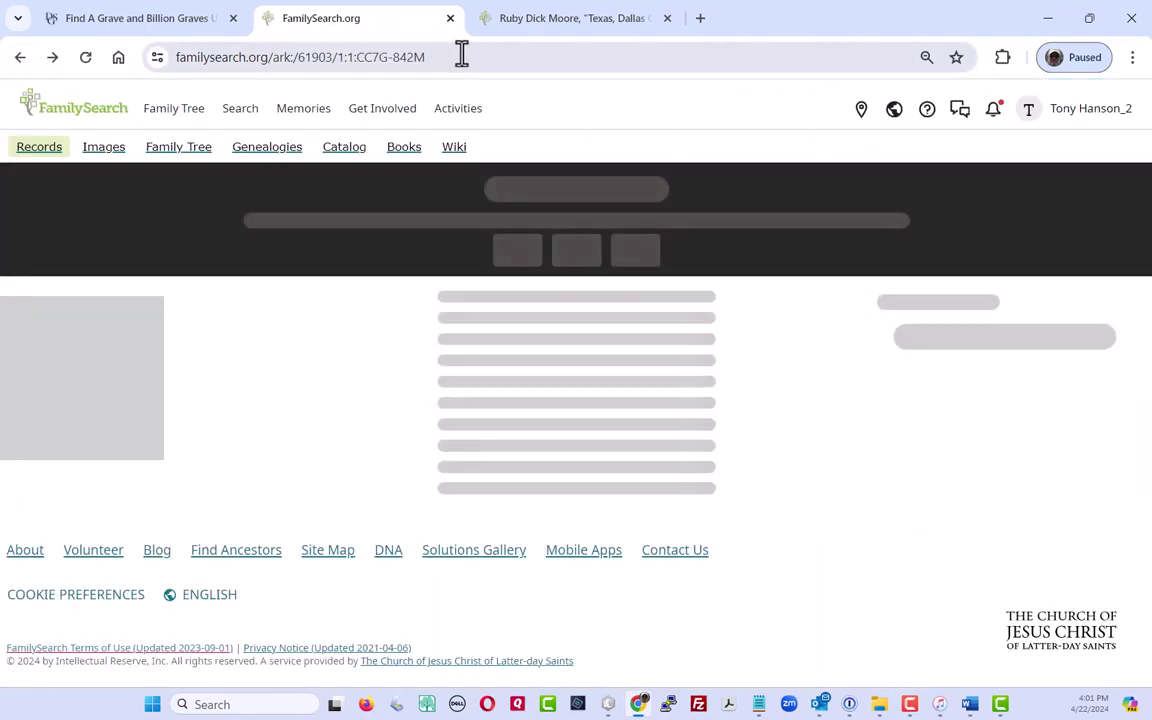
{"action": "left_click", "coordinate": [462, 57]}
{"action": "key", "text": "ctrl+c"}
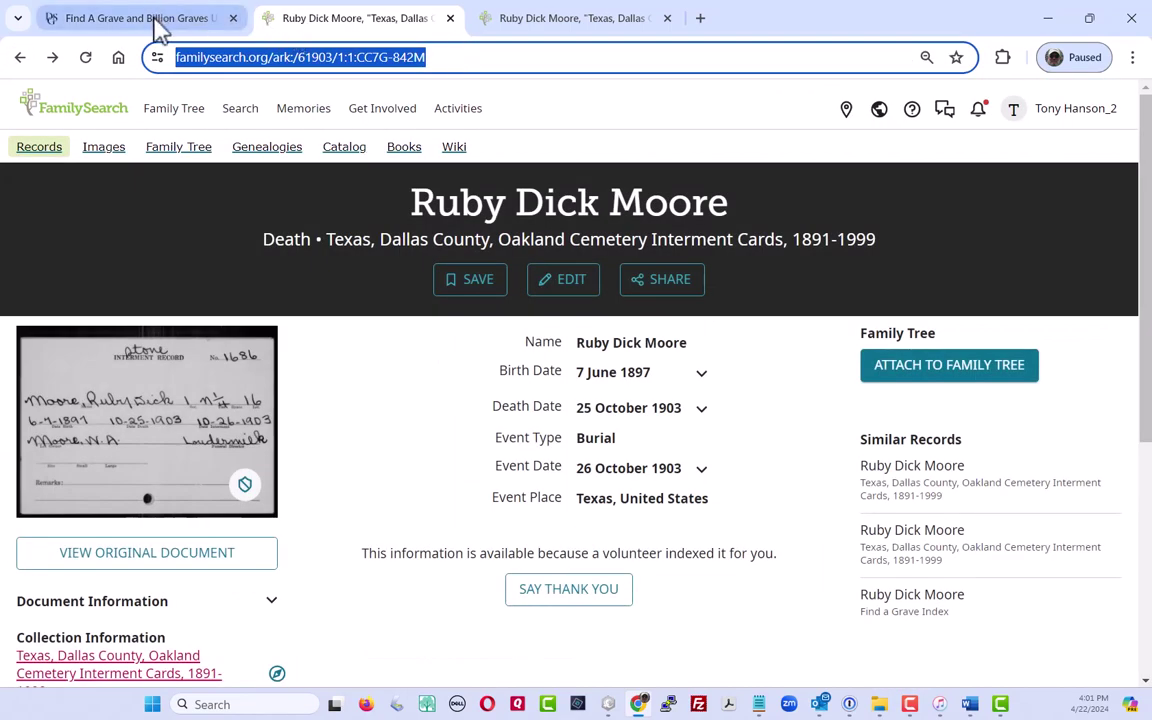
{"action": "left_click", "coordinate": [140, 18]}
{"action": "left_click", "coordinate": [497, 522]}
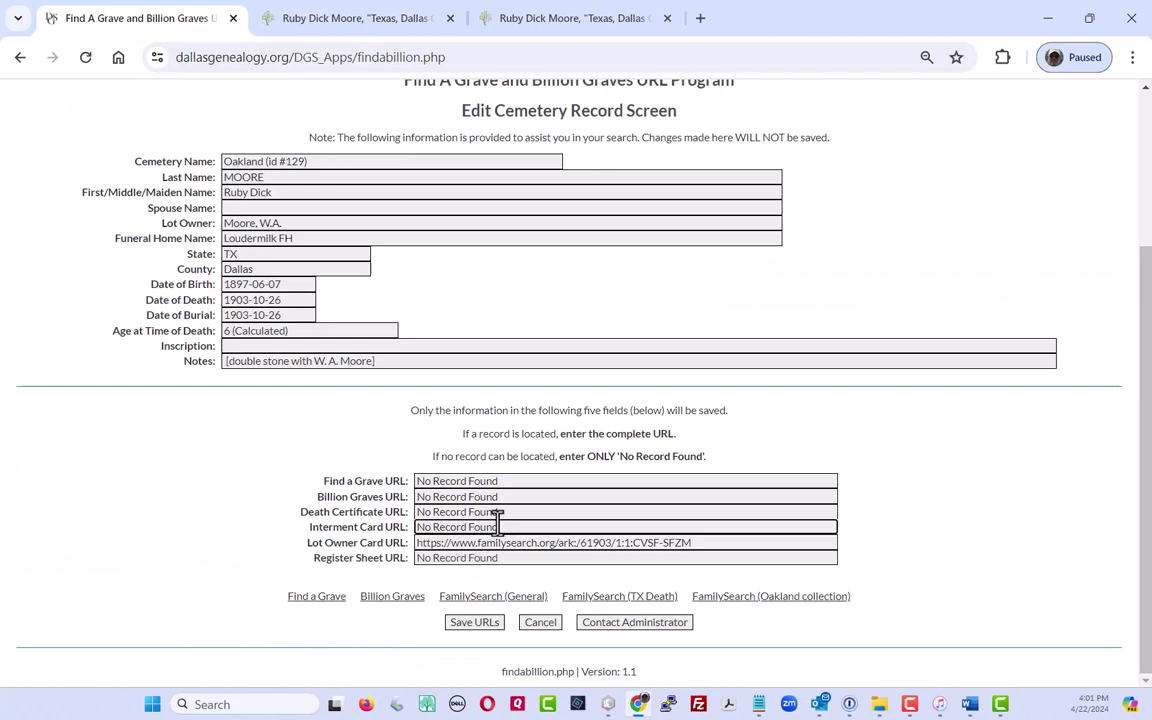
{"action": "left_click_drag", "start_coordinate": [497, 522], "coordinate": [407, 518]}
{"action": "key", "text": "BackSpace"}
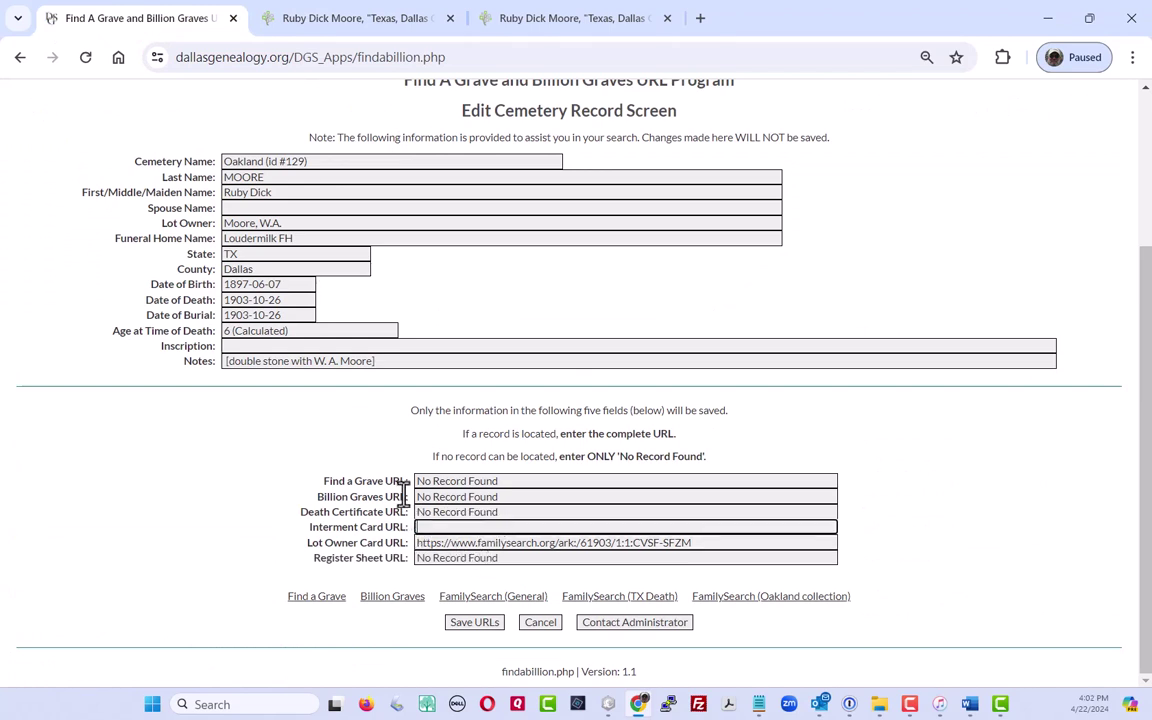
{"action": "key", "text": "ctrl+v"}
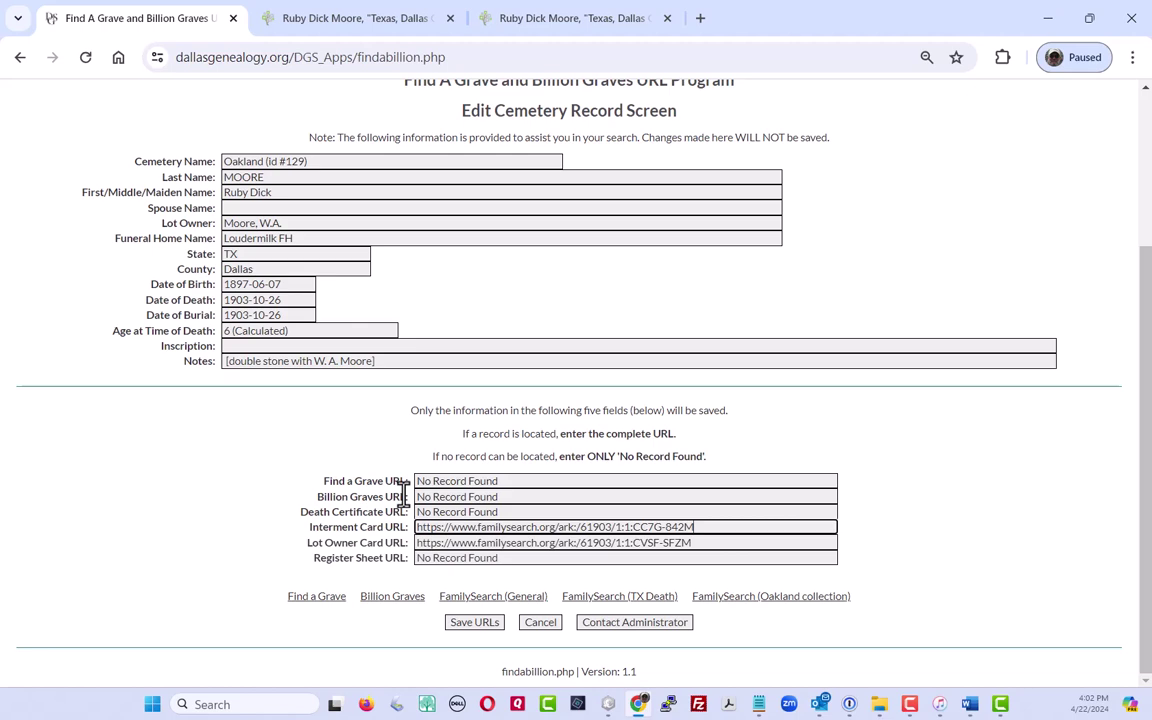
{"action": "left_click", "coordinate": [328, 27]}
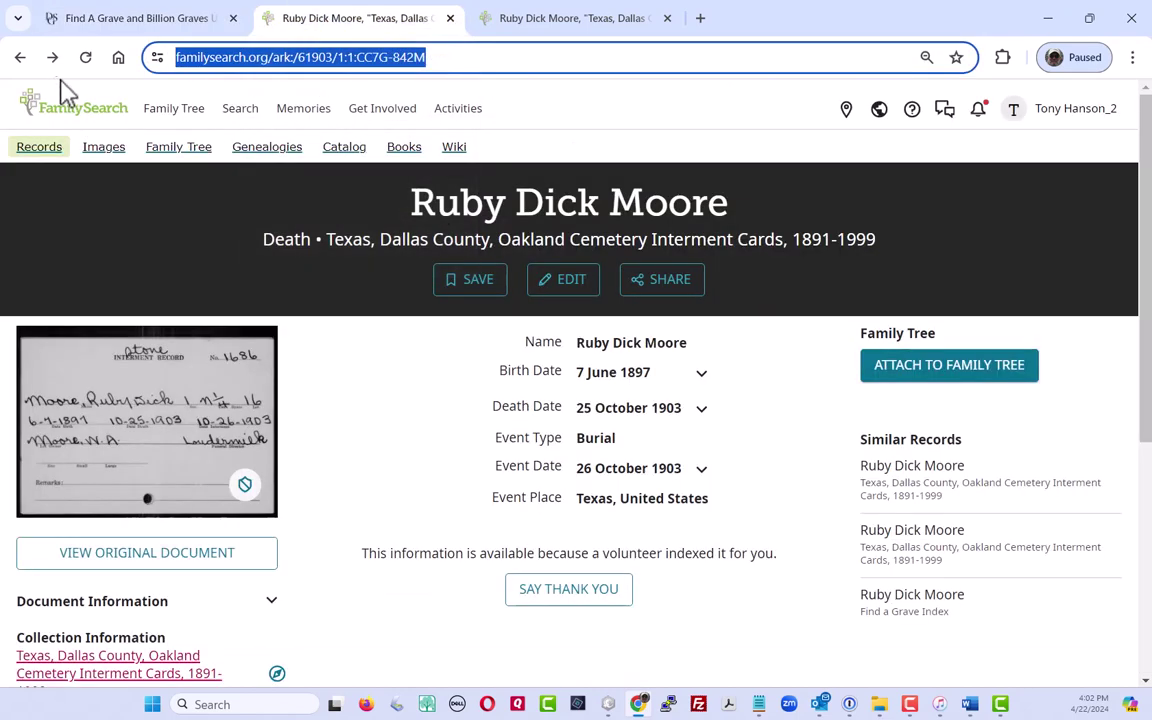
{"action": "left_click", "coordinate": [21, 58]}
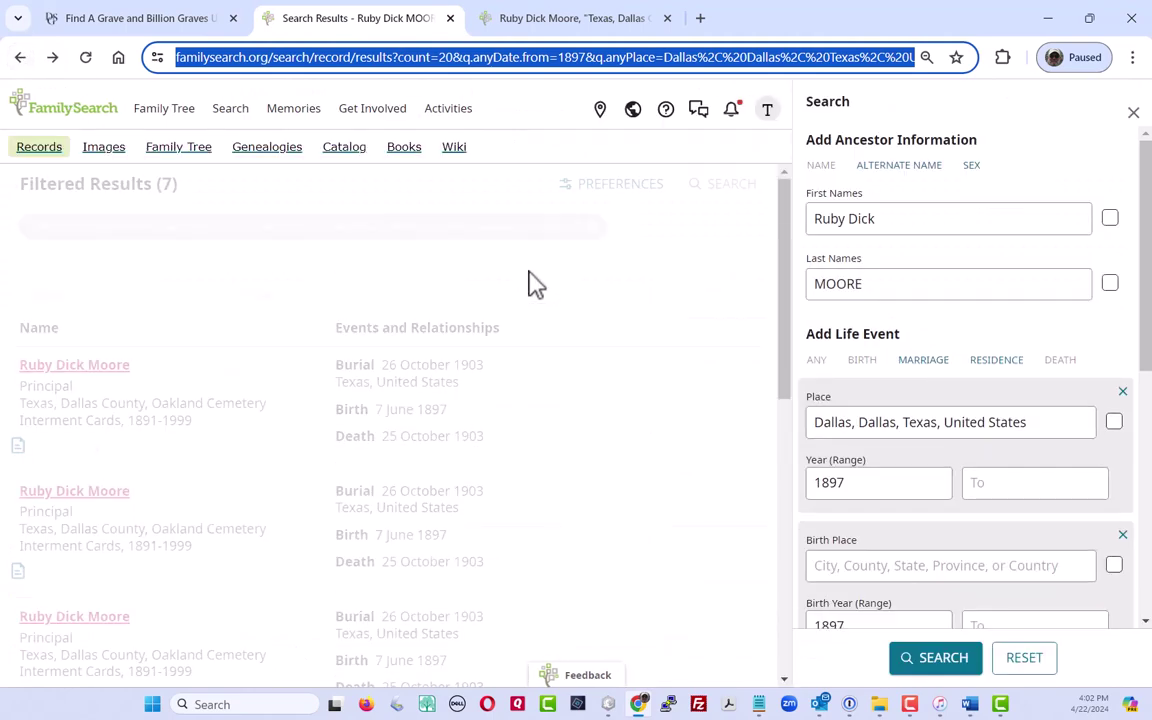
{"action": "scroll", "coordinate": [180, 535], "scroll_direction": "down", "scroll_amount": 3}
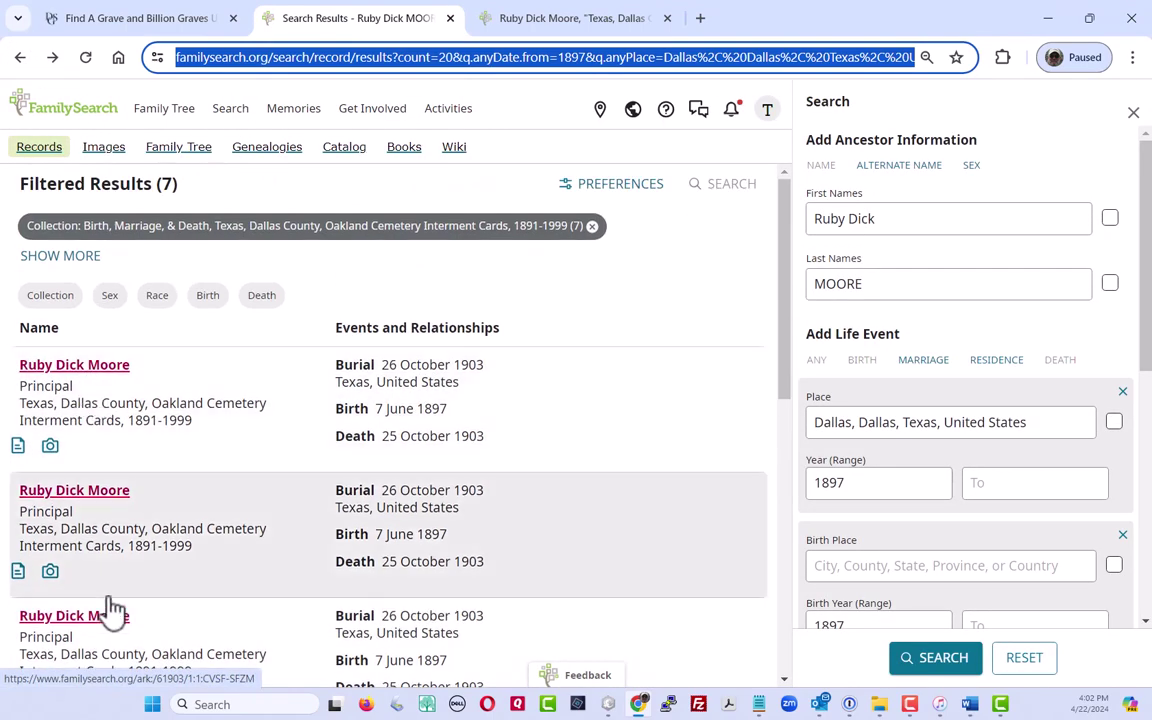
{"action": "left_click", "coordinate": [108, 614]}
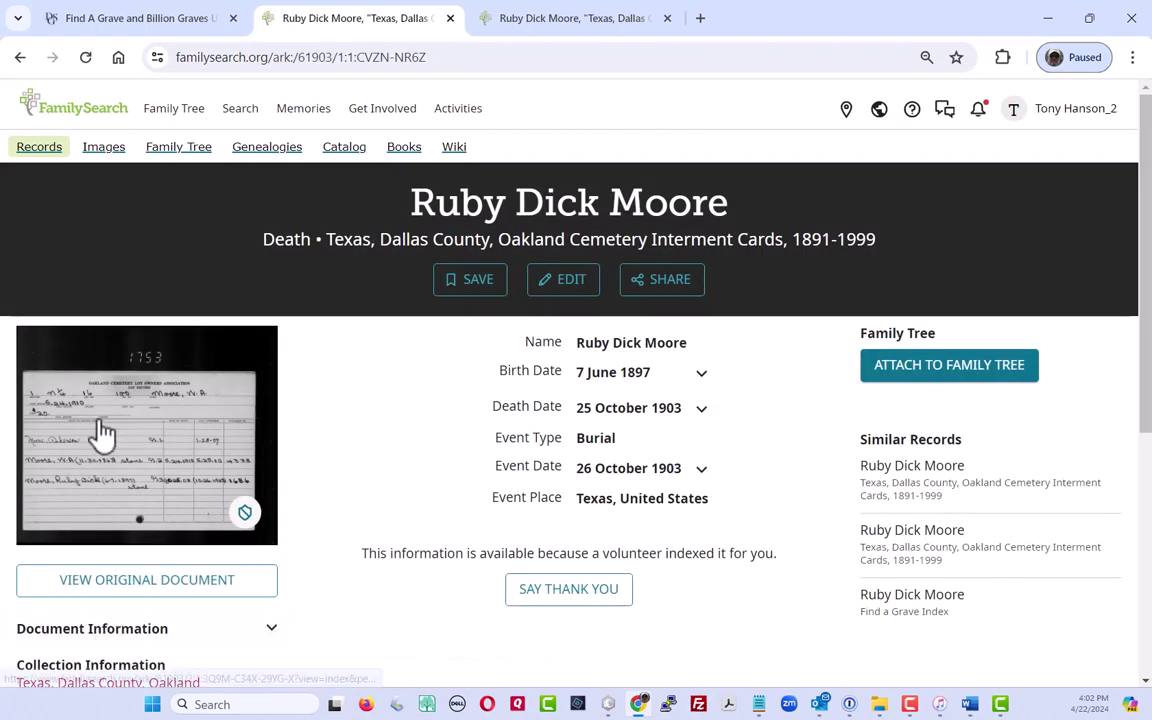
{"action": "left_click", "coordinate": [20, 57]}
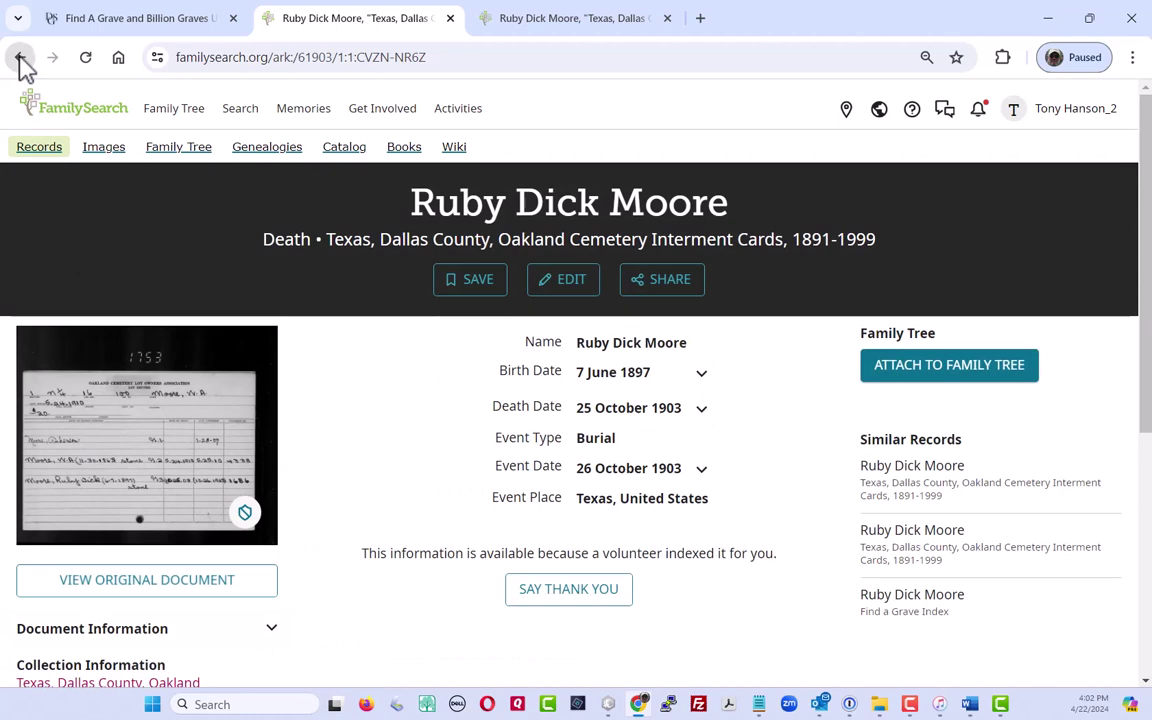
{"action": "scroll", "coordinate": [265, 473], "scroll_direction": "down", "scroll_amount": 4}
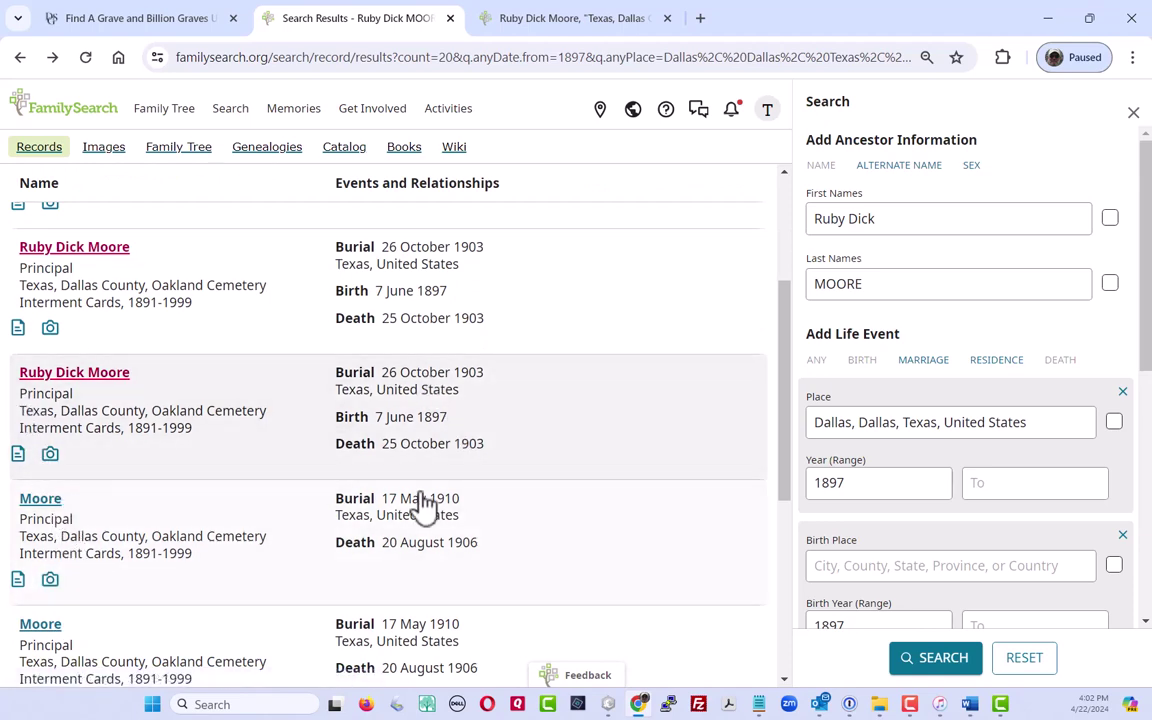
{"action": "scroll", "coordinate": [420, 505], "scroll_direction": "down", "scroll_amount": 2}
{"action": "scroll", "coordinate": [424, 508], "scroll_direction": "down", "scroll_amount": 2}
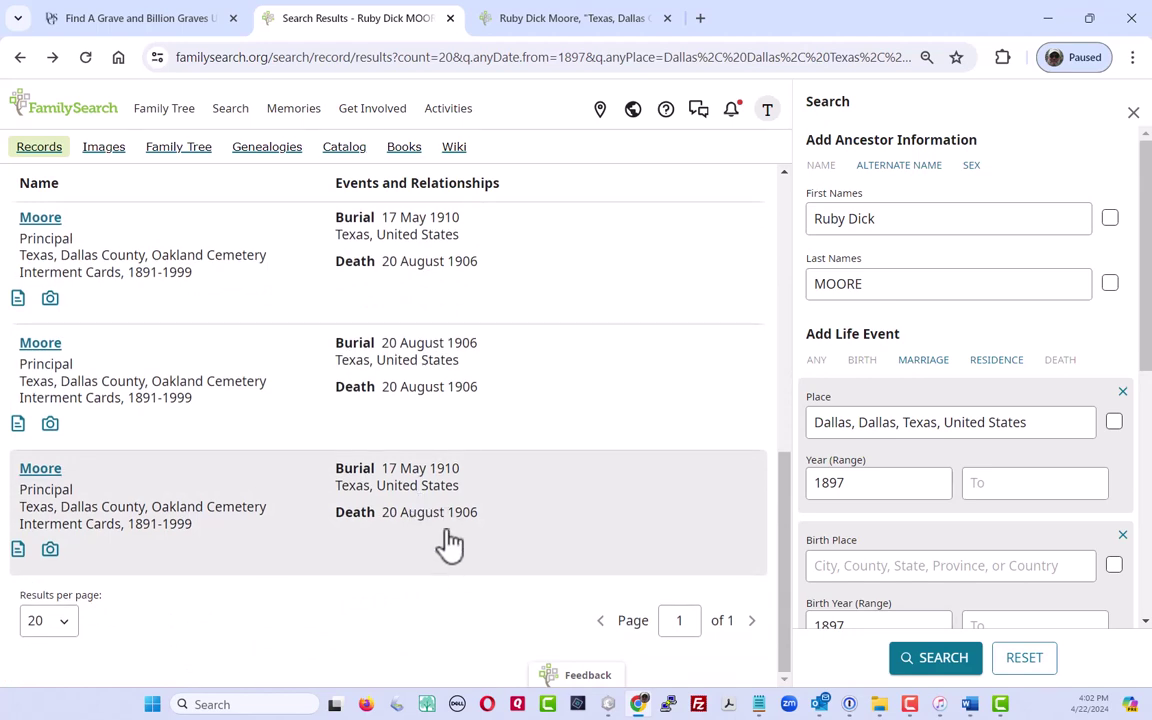
{"action": "scroll", "coordinate": [442, 540], "scroll_direction": "up", "scroll_amount": 5}
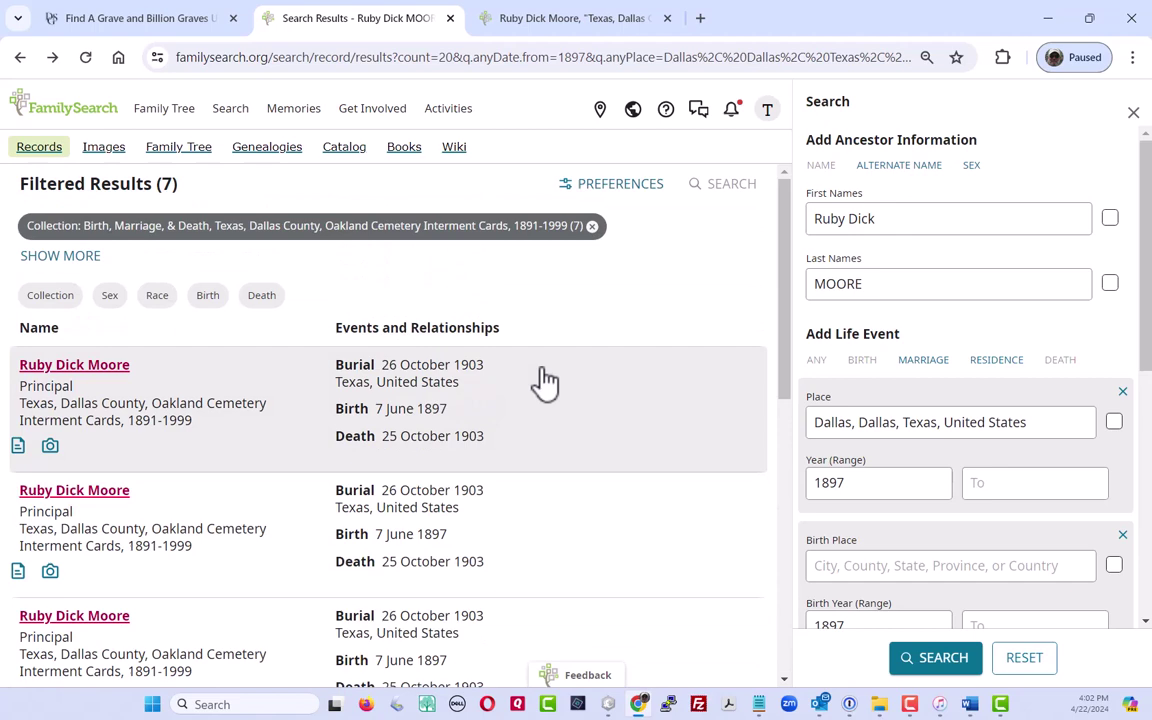
- Submit the filled interment card and lot owner card URLs with Save URLs
{"action": "left_click", "coordinate": [147, 26]}
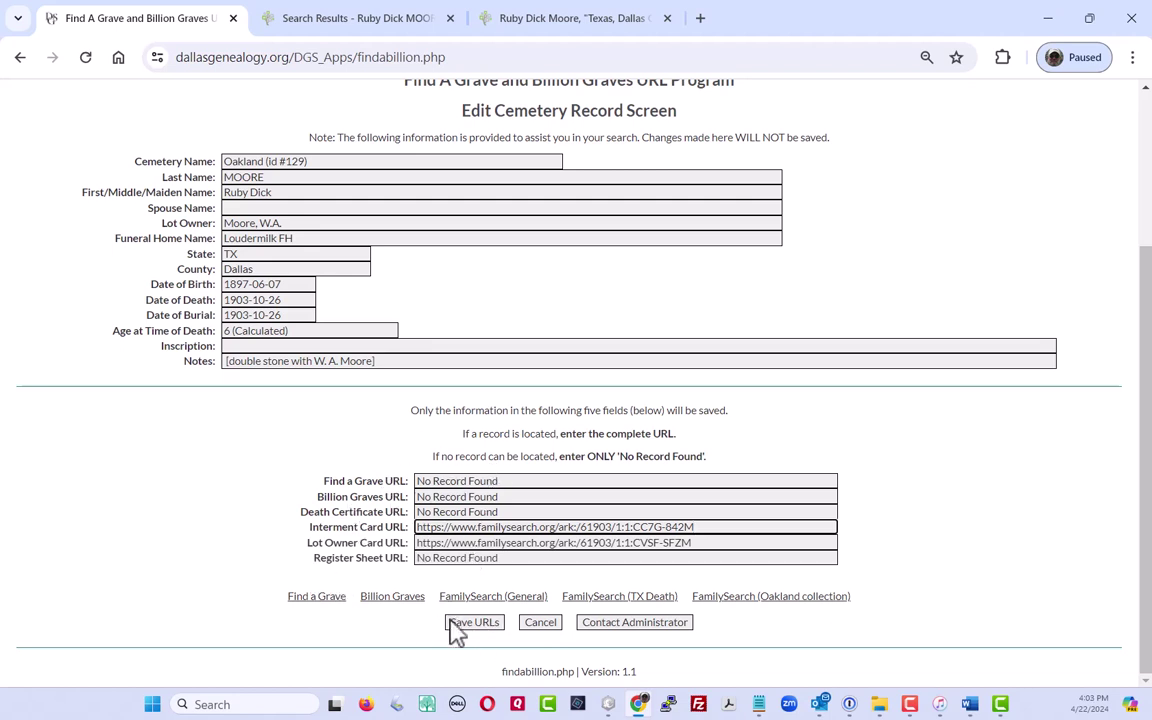
{"action": "left_click", "coordinate": [541, 623]}
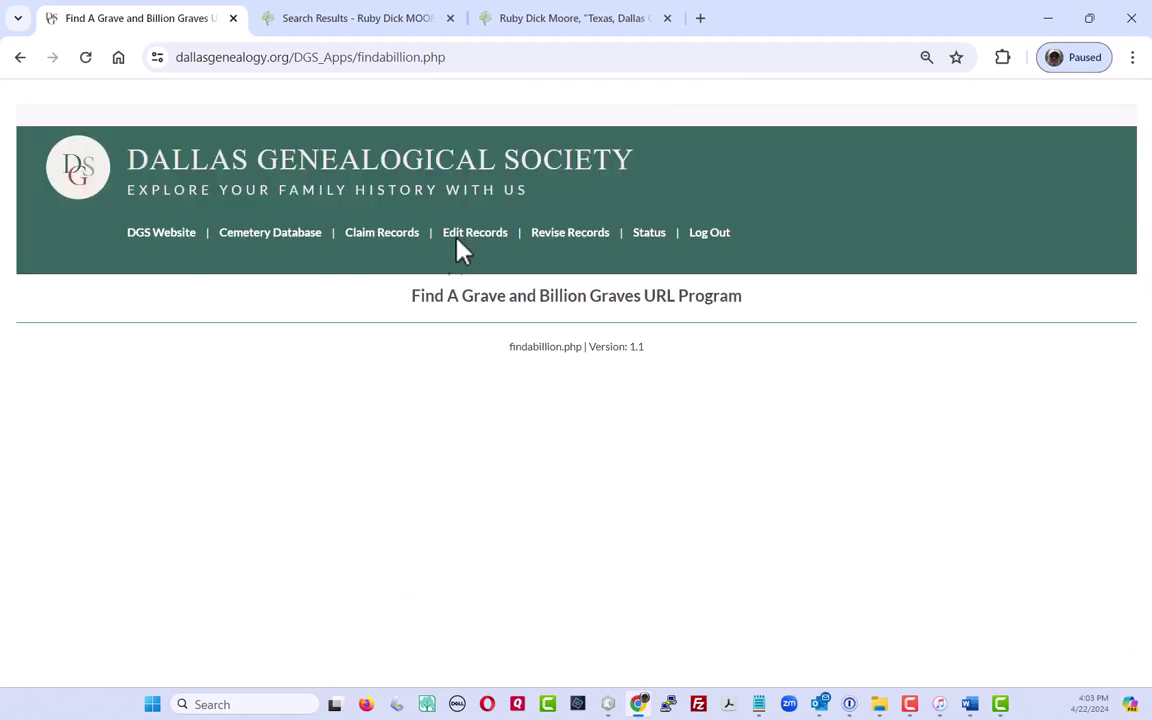
- Return to the Edit Records screen, which lists claimed record 129 - Oakland
{"action": "left_click", "coordinate": [482, 236]}
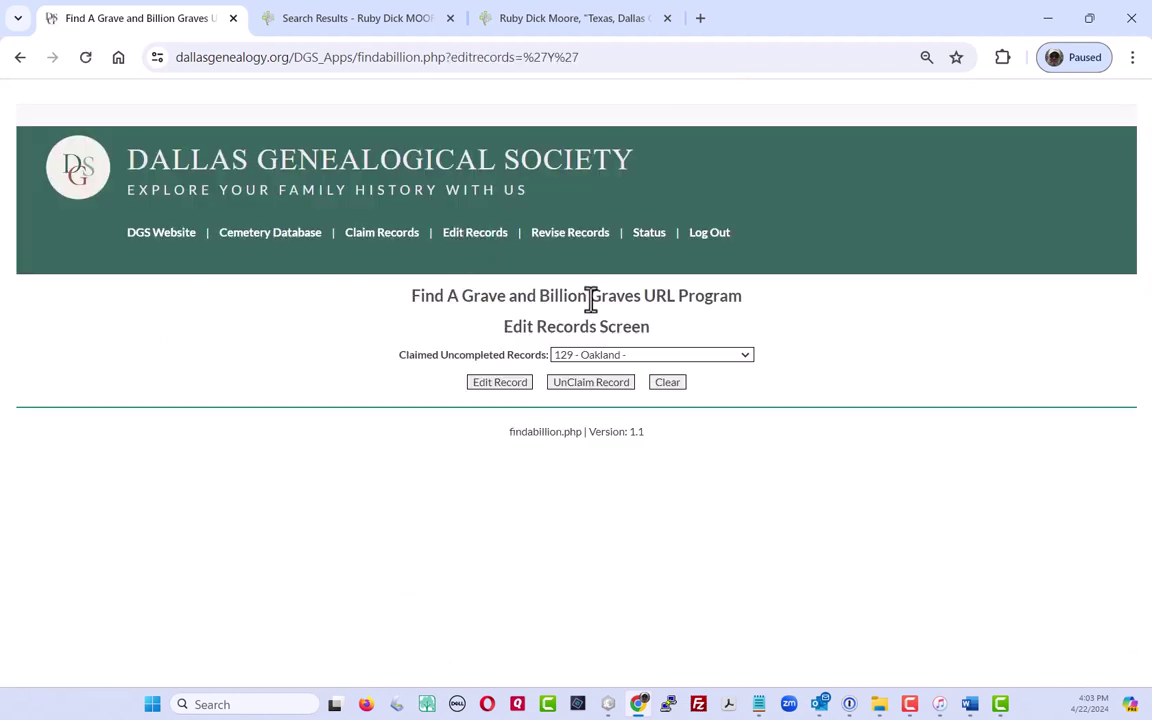